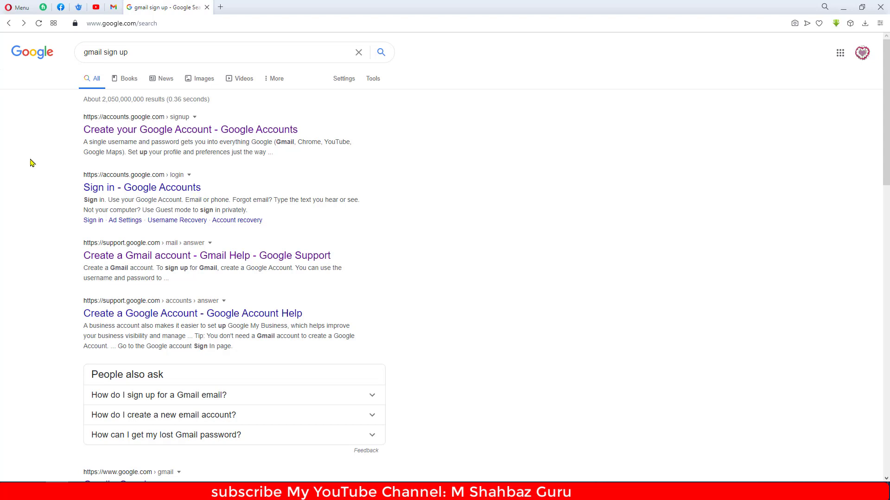
- Start a new Google account, entering the person's first and last name and a Gmail username
left_click(163, 132)
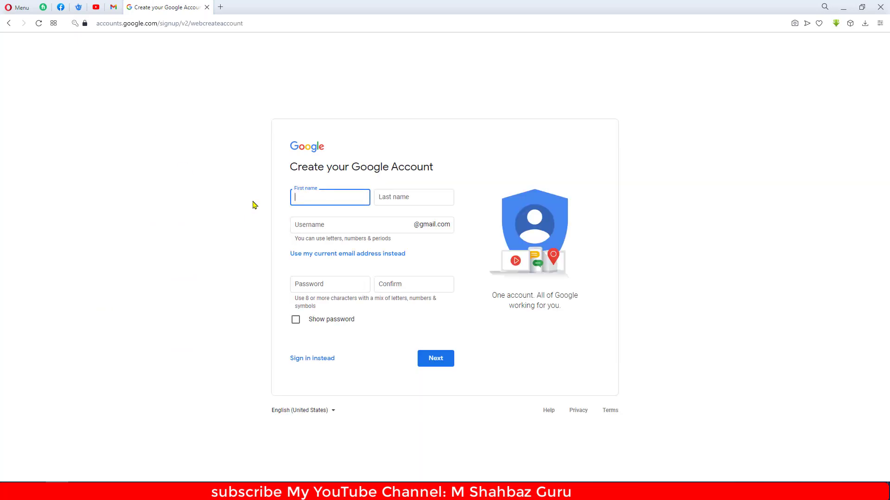
key("Tab")
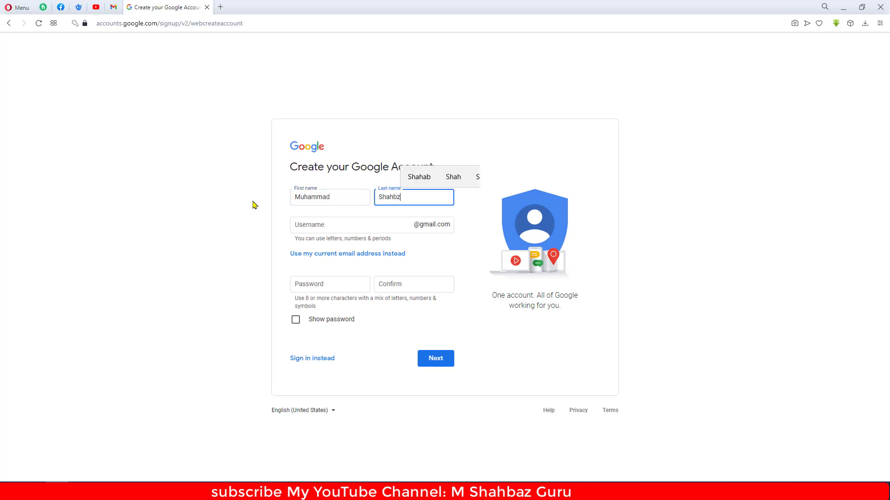
key("Tab")
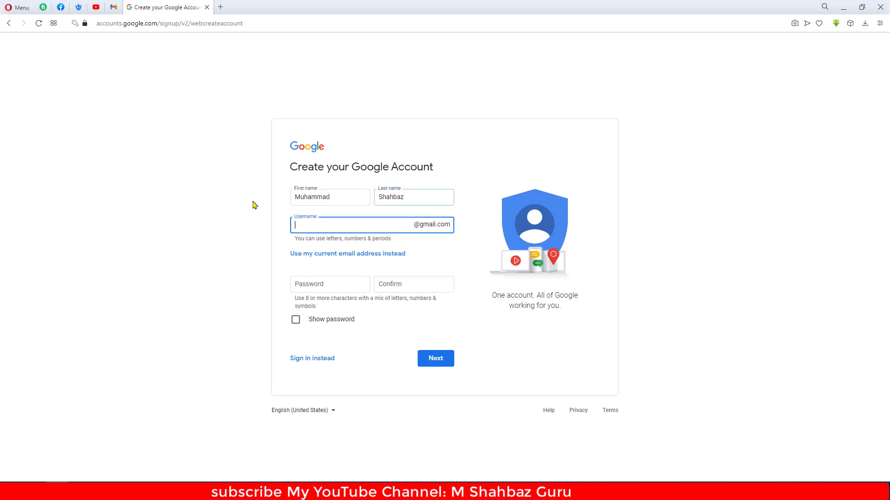
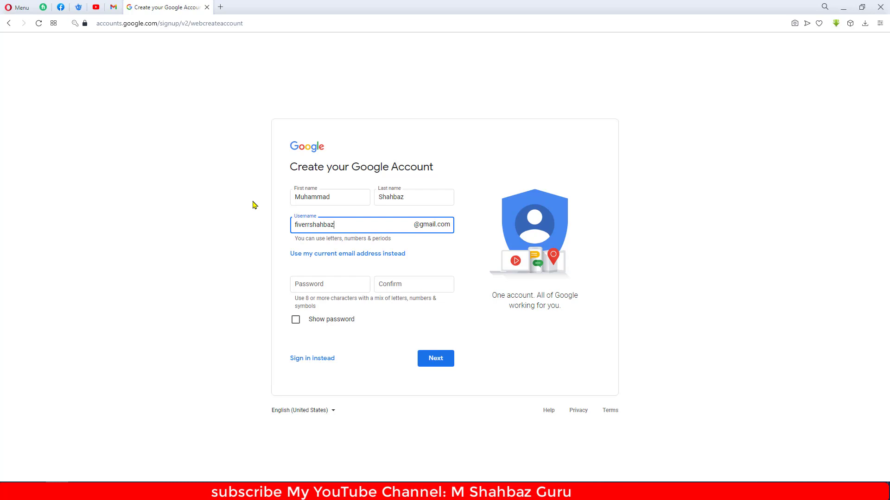
- Enter and confirm the account password, then submit the sign-up form
left_click(316, 285)
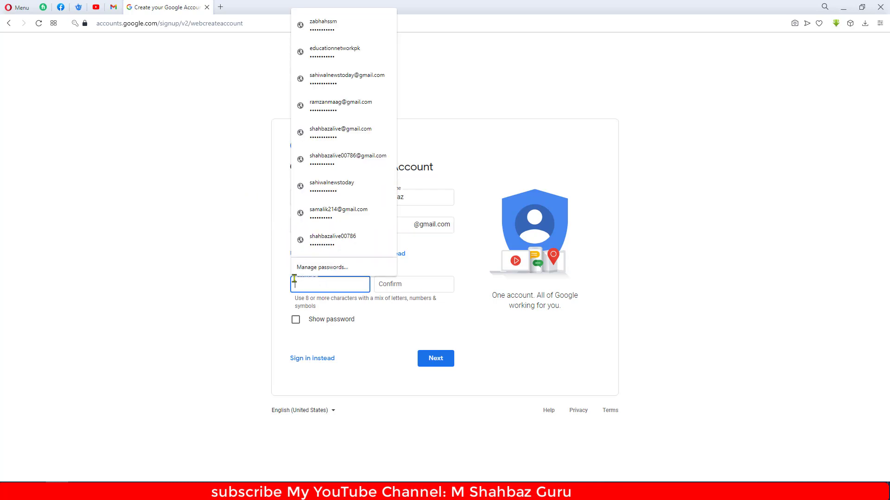
left_click(240, 269)
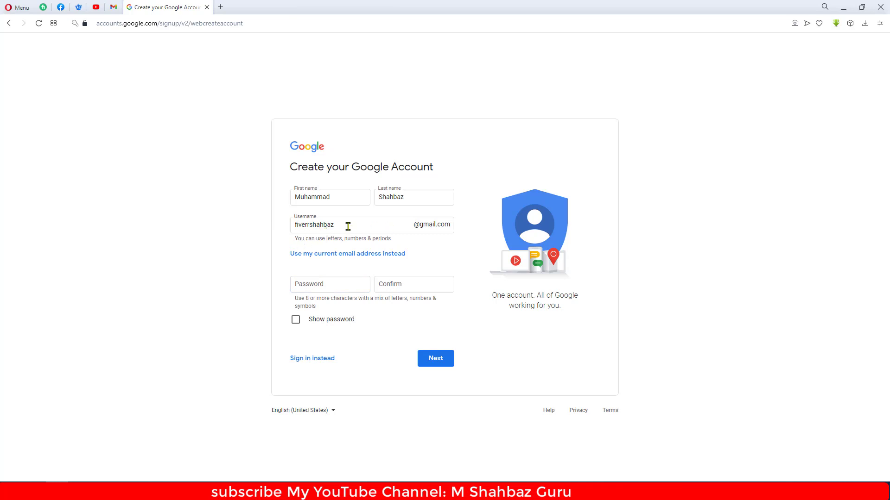
left_click(313, 289)
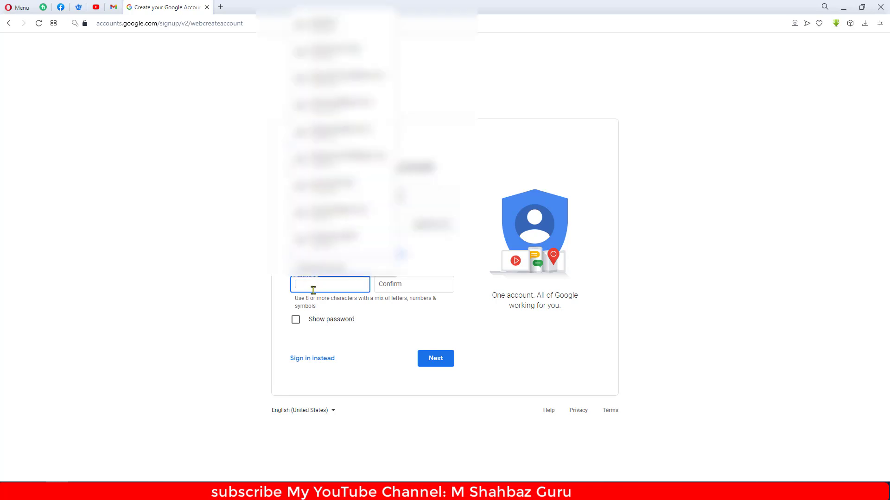
left_click(277, 283)
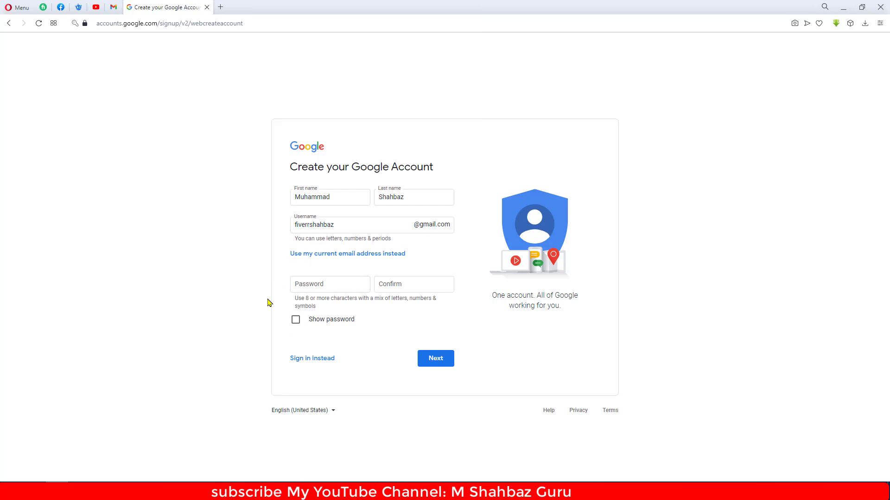
left_click_drag(374, 297, 411, 304)
left_click(417, 297)
triple_click(297, 306)
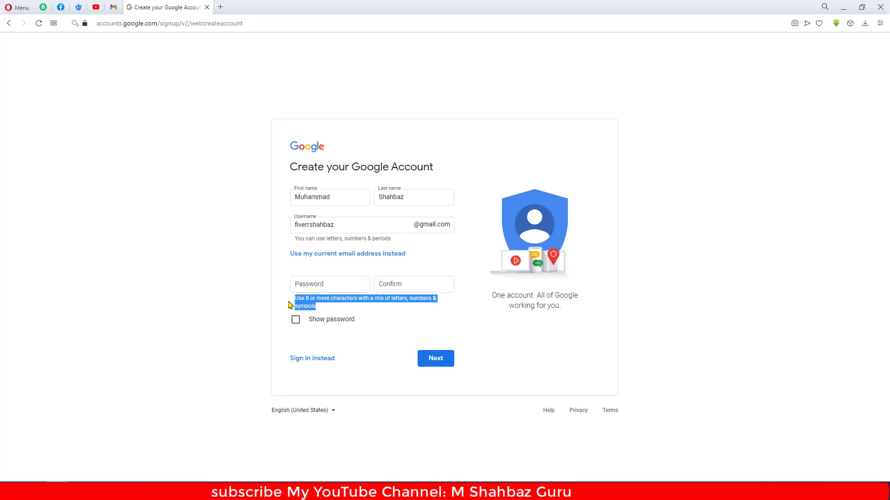
left_click(291, 304)
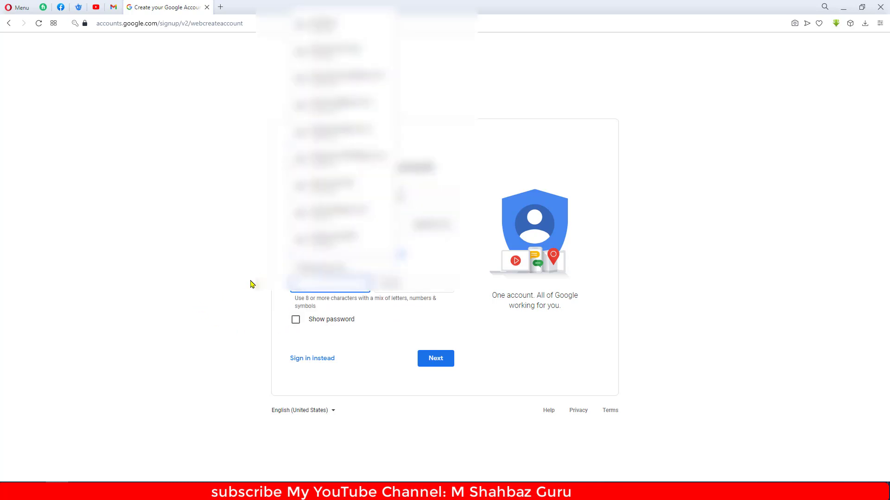
key("Tab")
key("Tab")
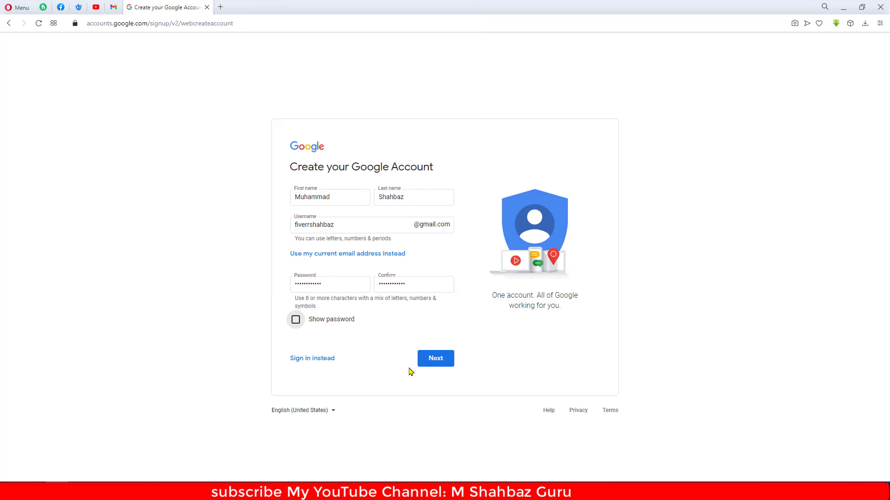
left_click(437, 361)
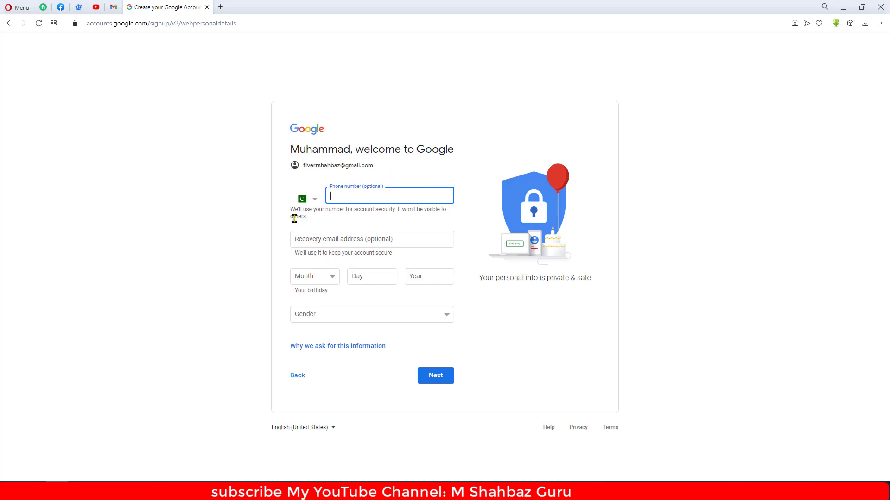
- Fill in the recovery email address
left_click(299, 240)
left_click(268, 237)
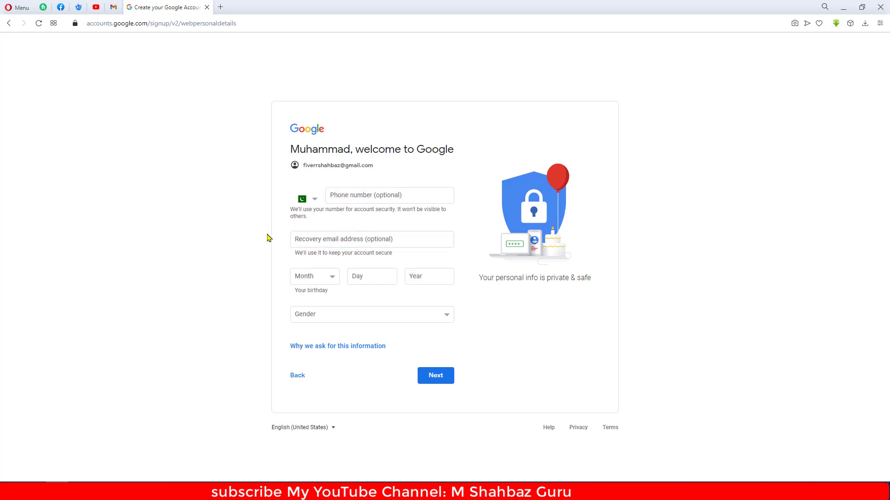
left_click(381, 195)
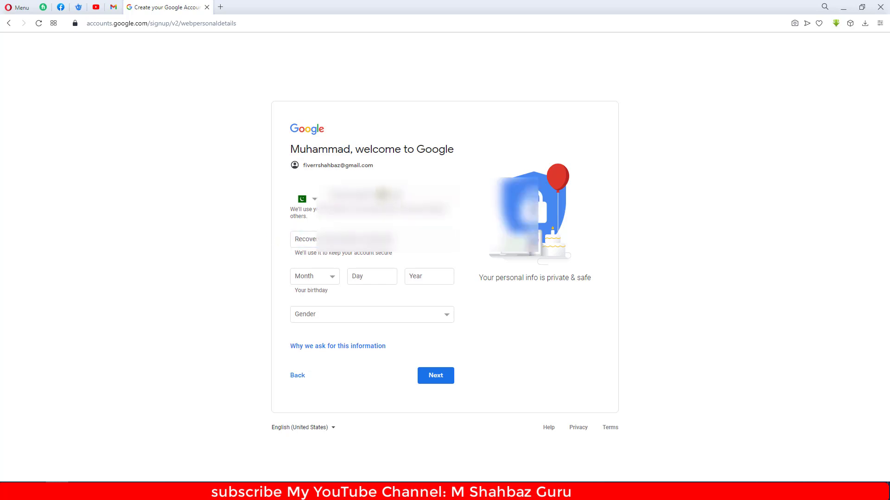
left_click(229, 253)
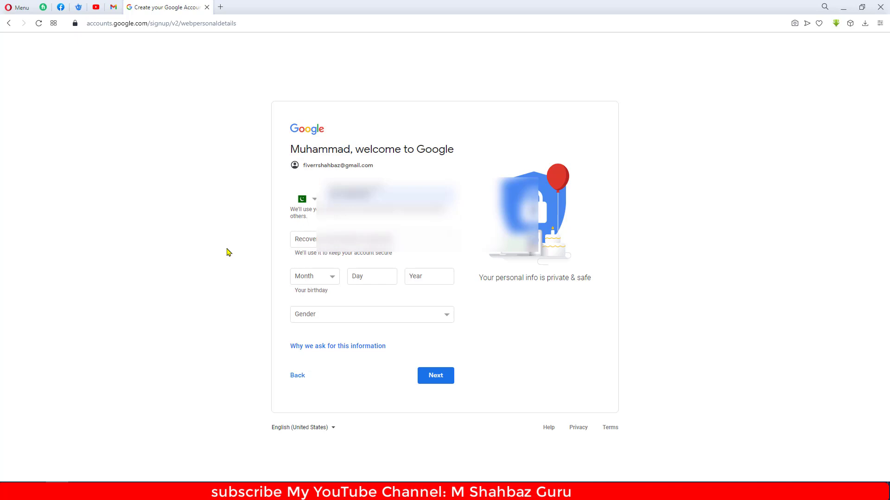
left_click(293, 236)
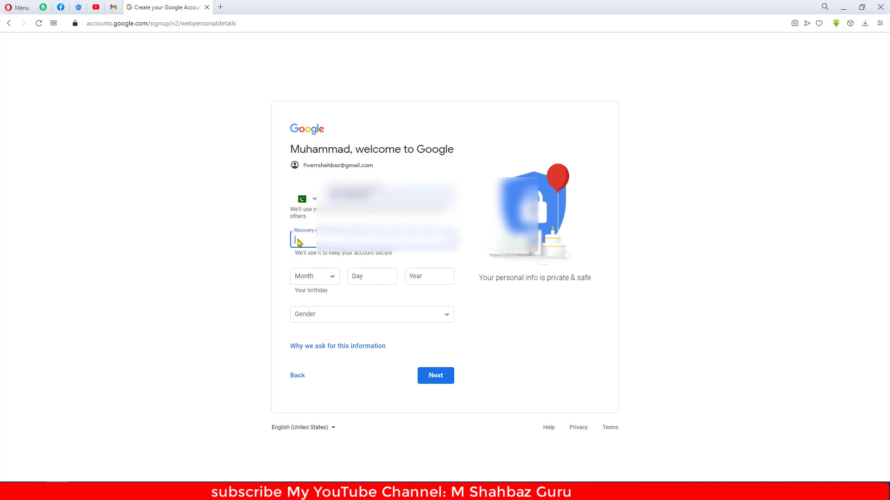
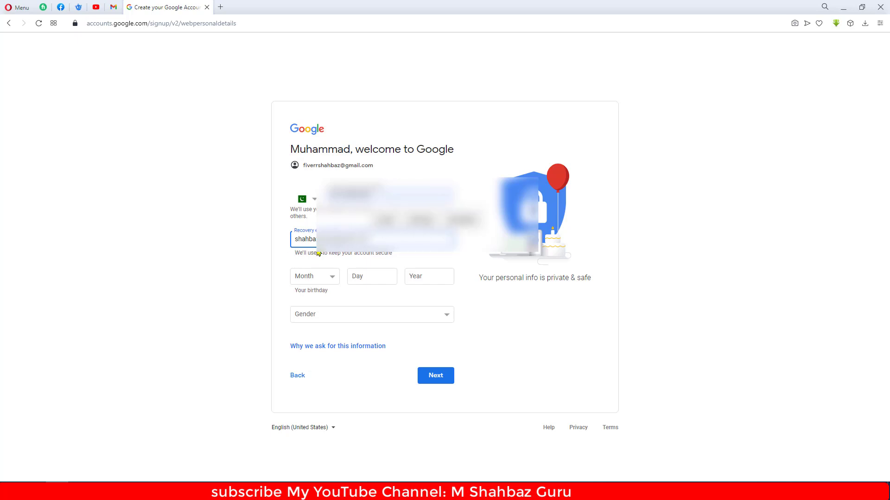
left_click(326, 277)
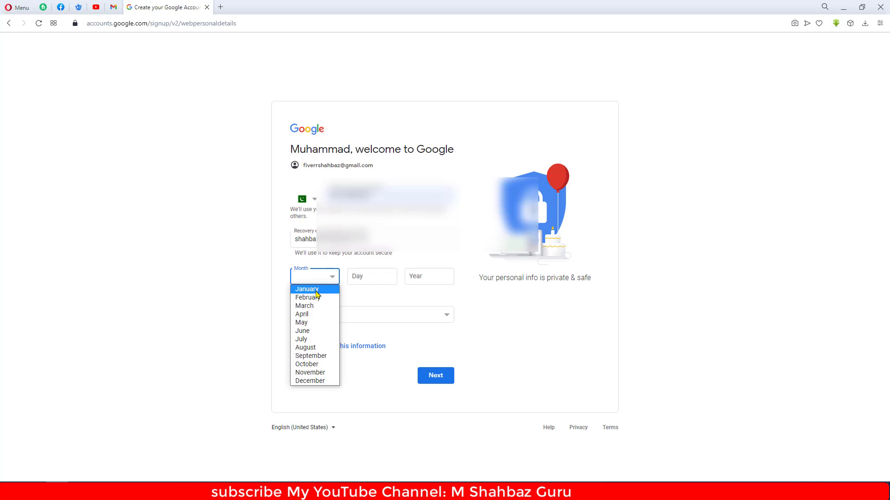
left_click(315, 291)
left_click(366, 276)
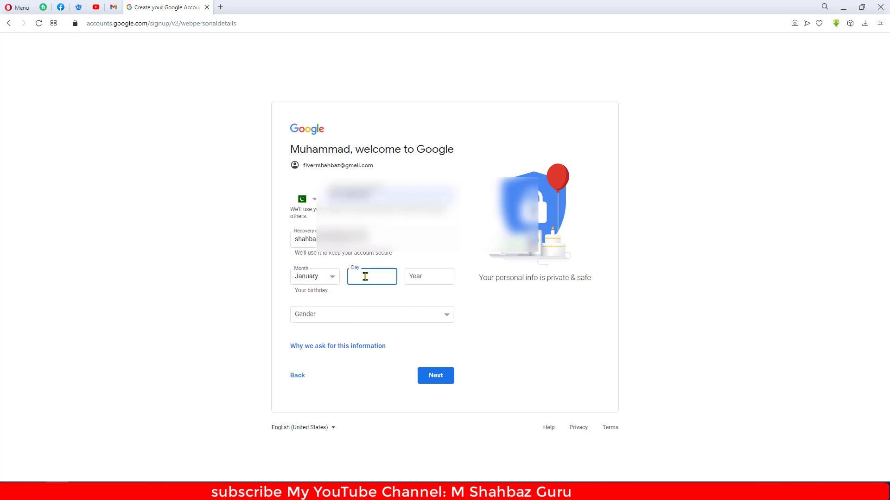
type("01")
left_click(409, 277)
type("1996")
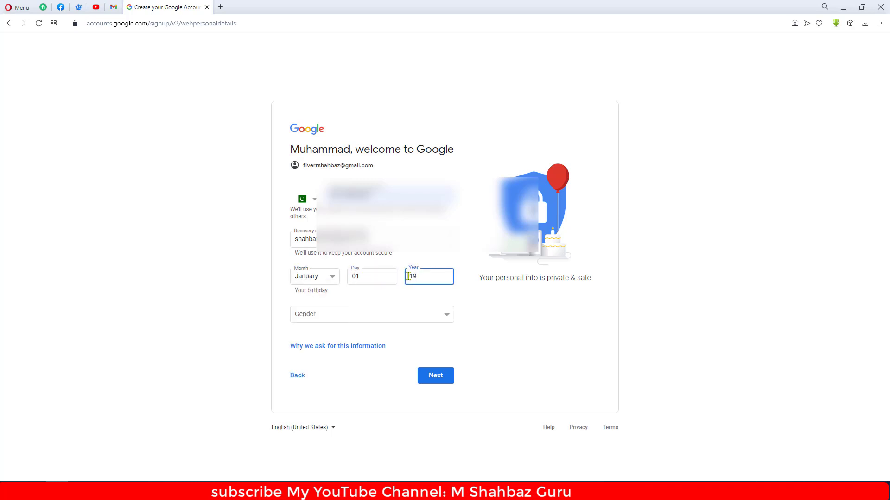
left_click(318, 314)
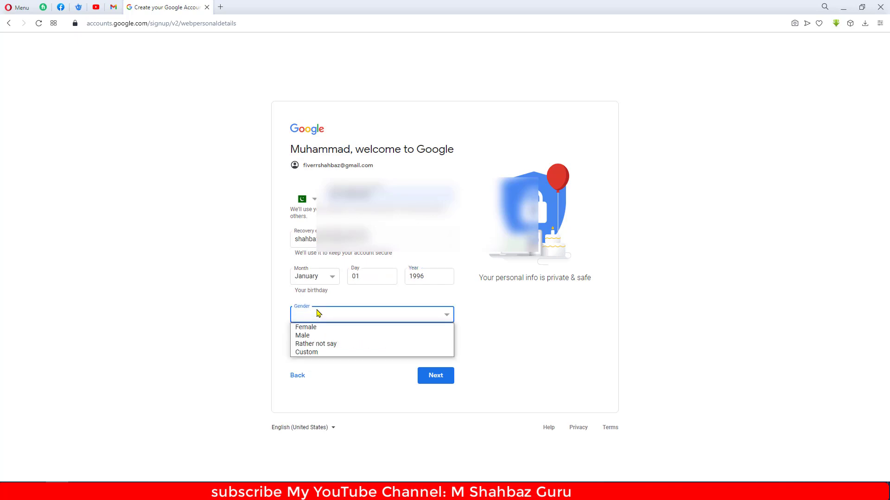
left_click(311, 337)
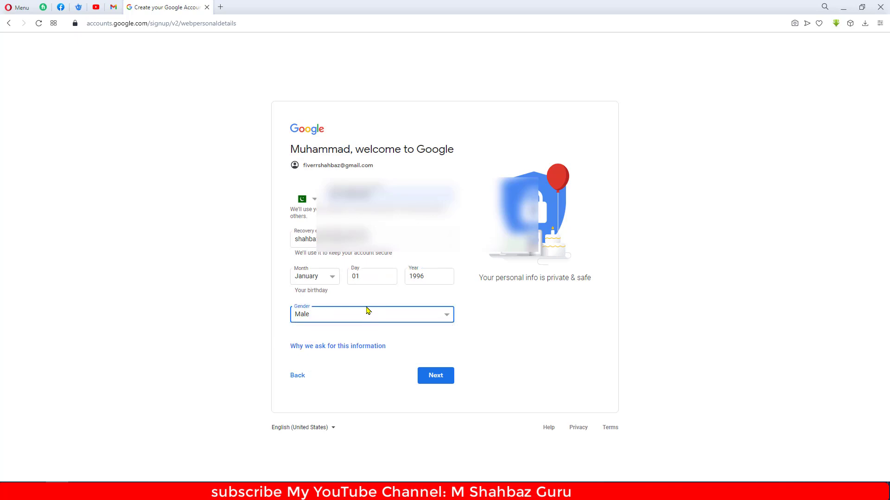
left_click(428, 379)
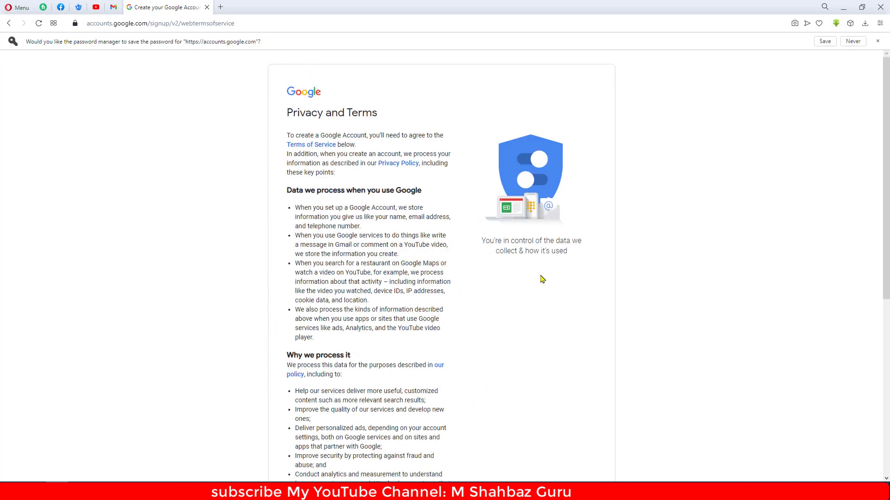
- Agree to the Privacy and Terms and save the new password in the browser
left_click_drag(288, 133, 415, 320)
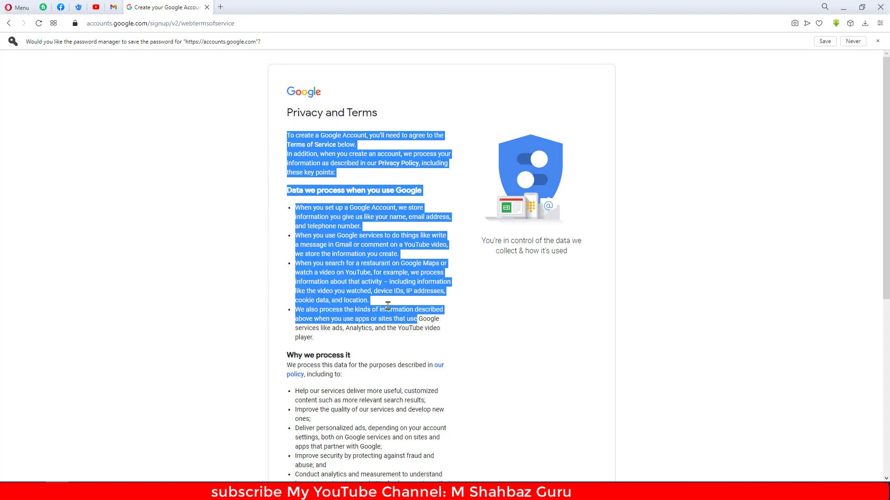
scroll(365, 284, "down", 5)
scroll(365, 284, "down", 2)
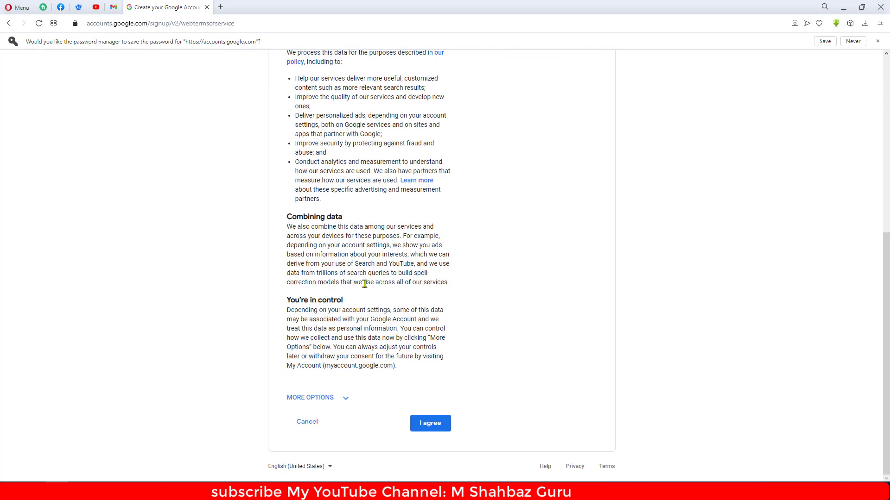
left_click(417, 422)
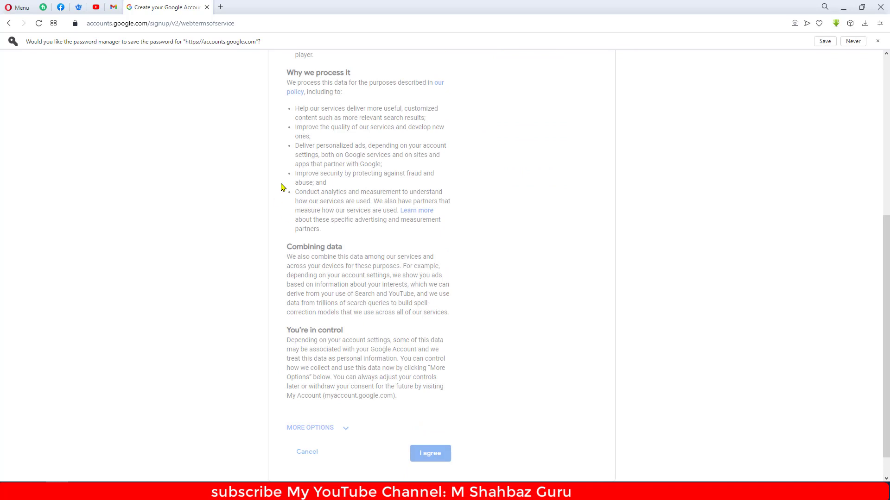
left_click(824, 43)
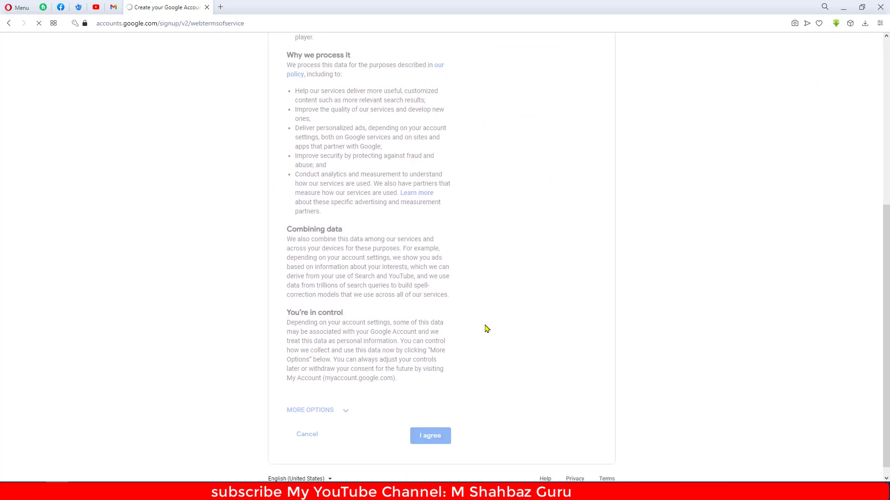
- Close the Google apps panel on the new account's Home page
scroll(292, 243, "up", 3)
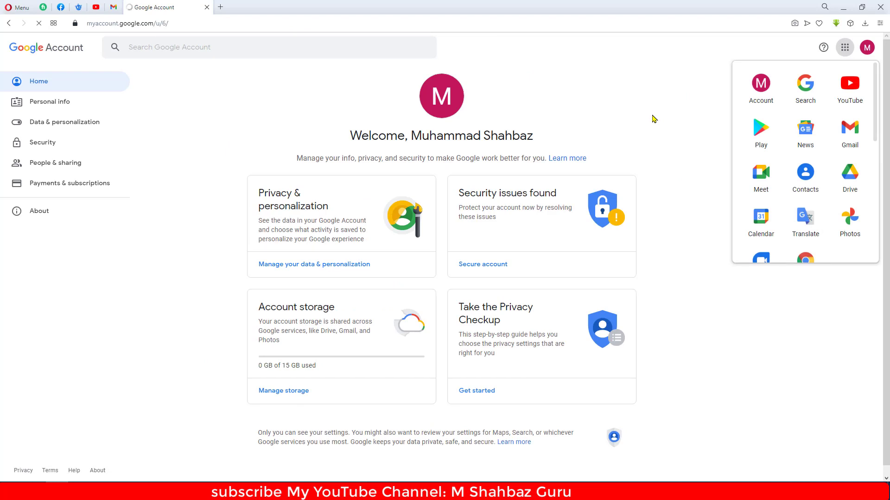
left_click(635, 110)
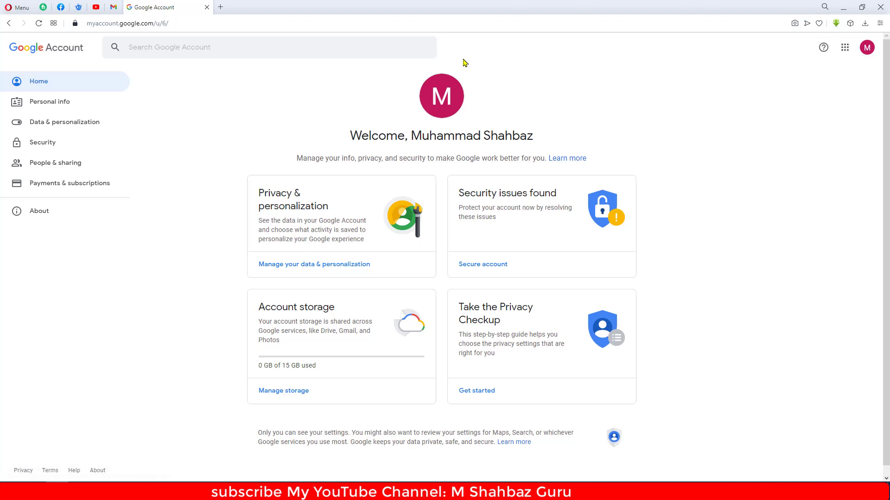
- Go to Security and scroll to 2-Step Verification, which shows Off
left_click(47, 144)
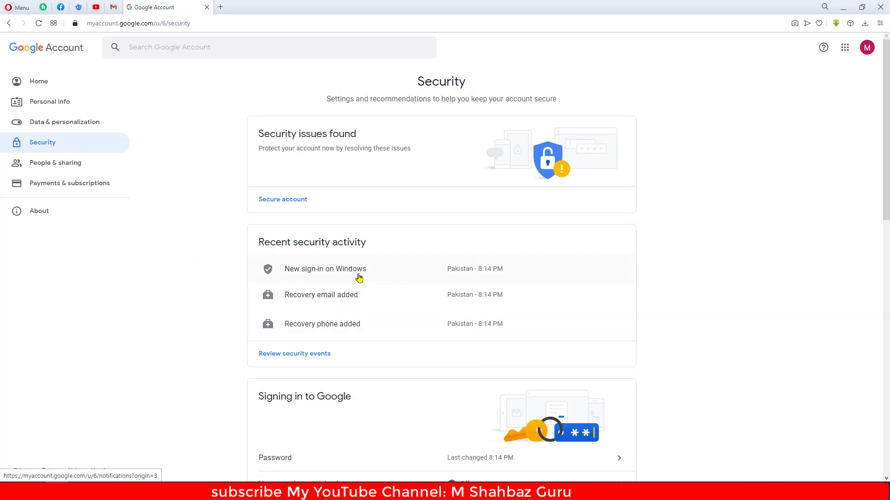
scroll(360, 278, "down", 1)
scroll(360, 278, "down", 3)
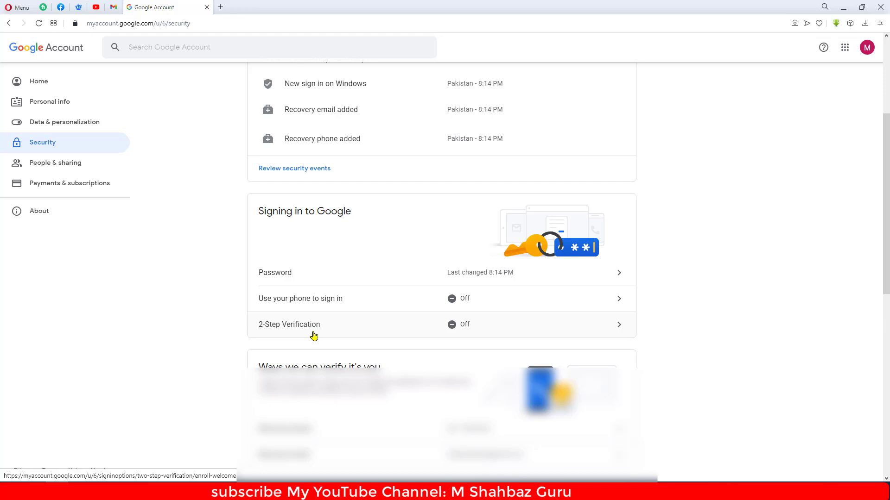
- Begin 2-Step Verification setup and confirm with the saved account password
left_click(477, 324)
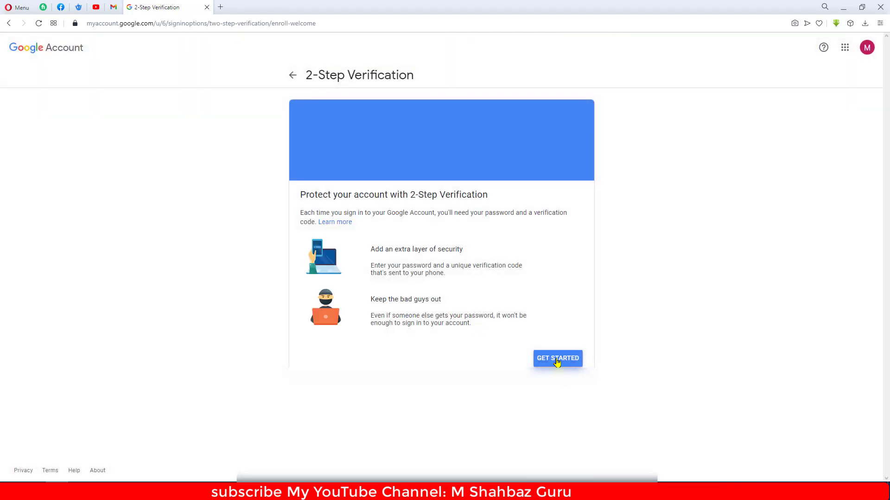
left_click(556, 362)
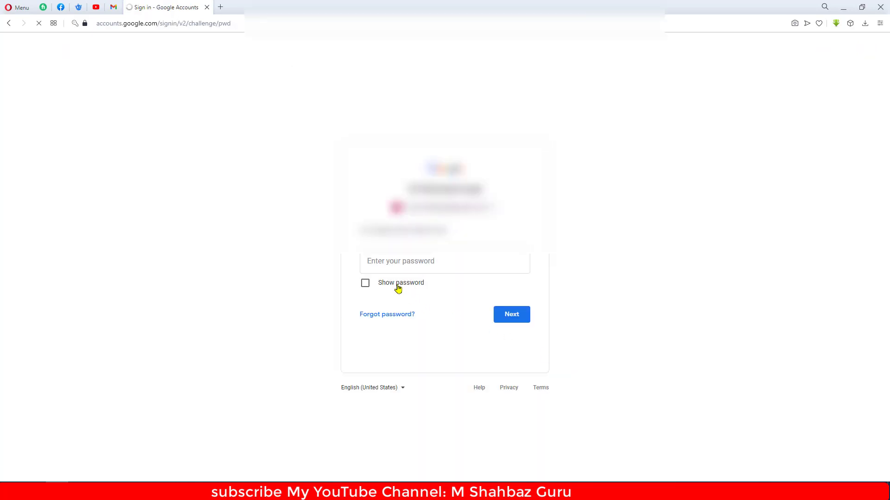
left_click(398, 286)
left_click(403, 260)
left_click(396, 287)
left_click(399, 259)
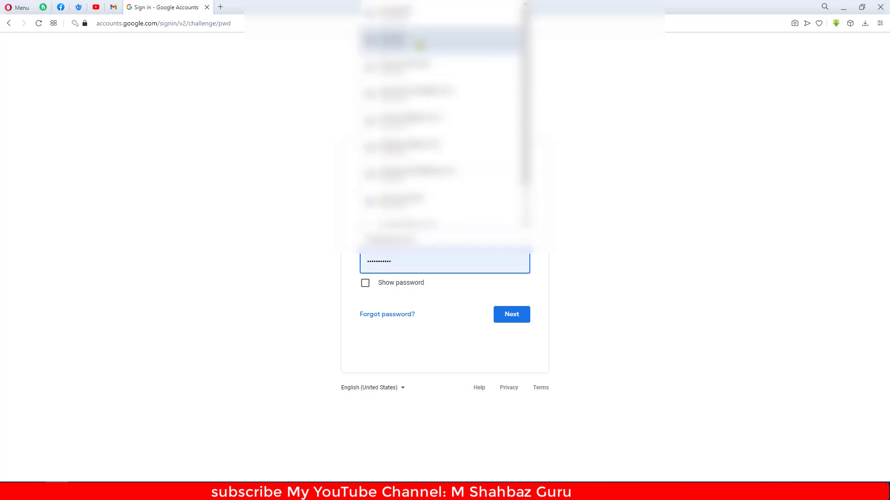
left_click(419, 19)
left_click(499, 321)
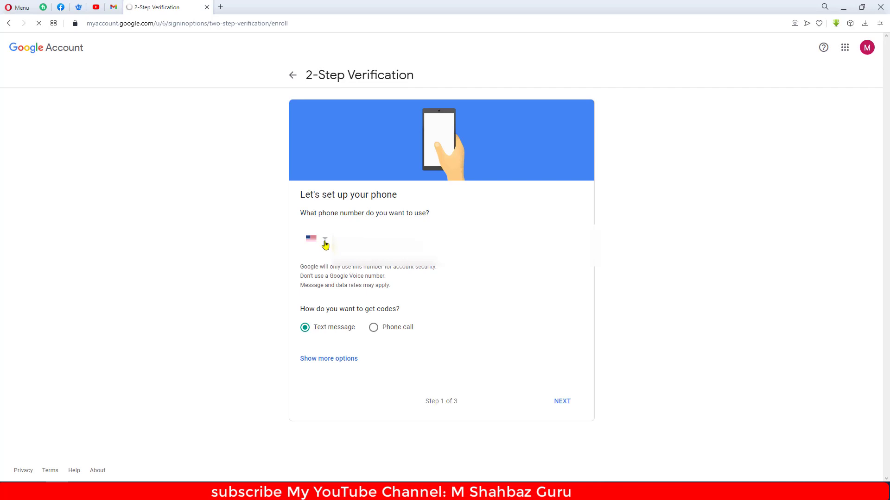
- Register a Pakistan phone number for text codes and enter the received verification code
left_click(324, 241)
scroll(370, 278, "down", 15)
left_click(542, 327)
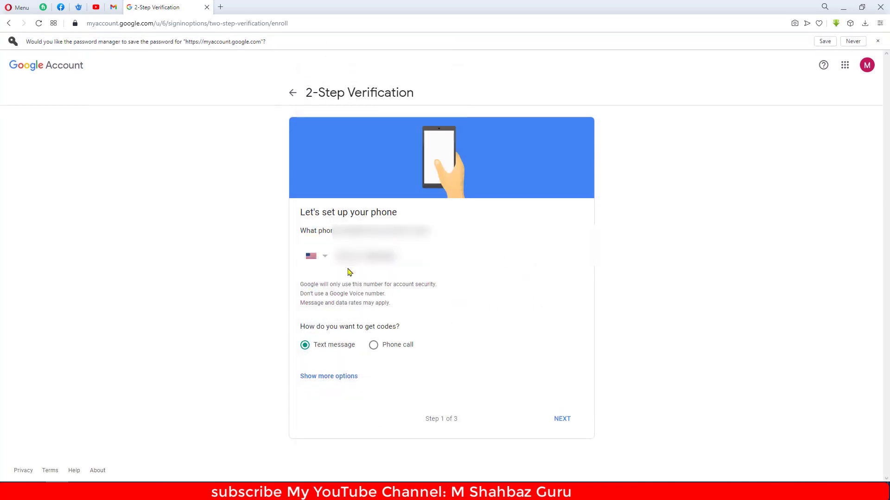
left_click(321, 257)
scroll(324, 257, "down", 20)
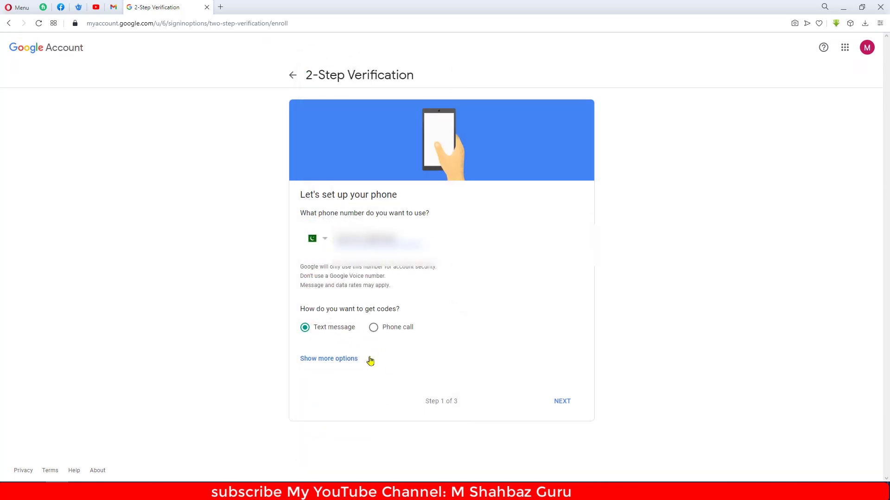
left_click(563, 401)
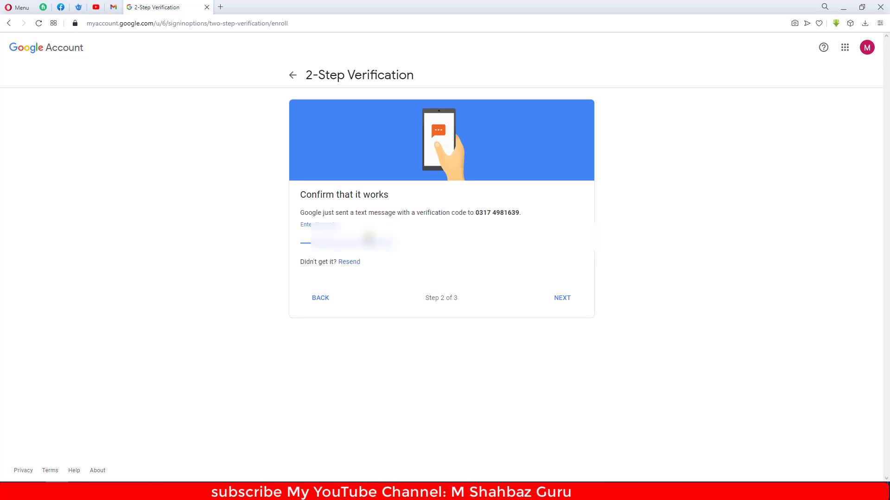
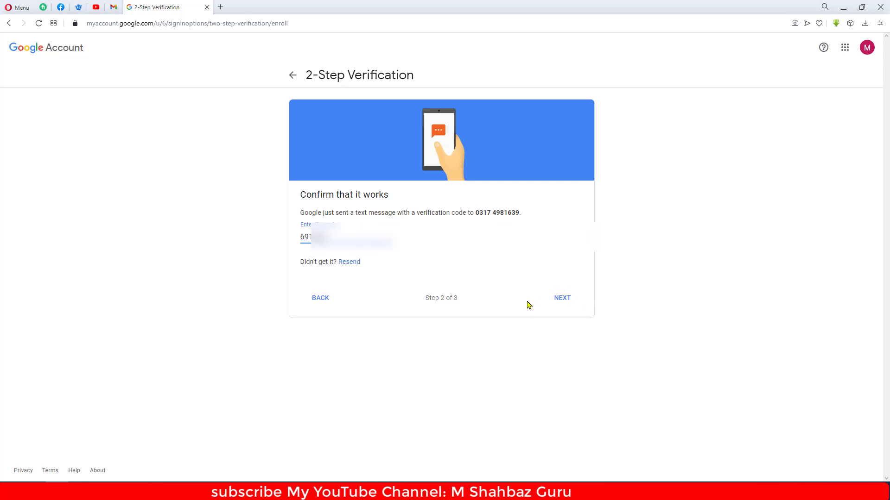
left_click(553, 301)
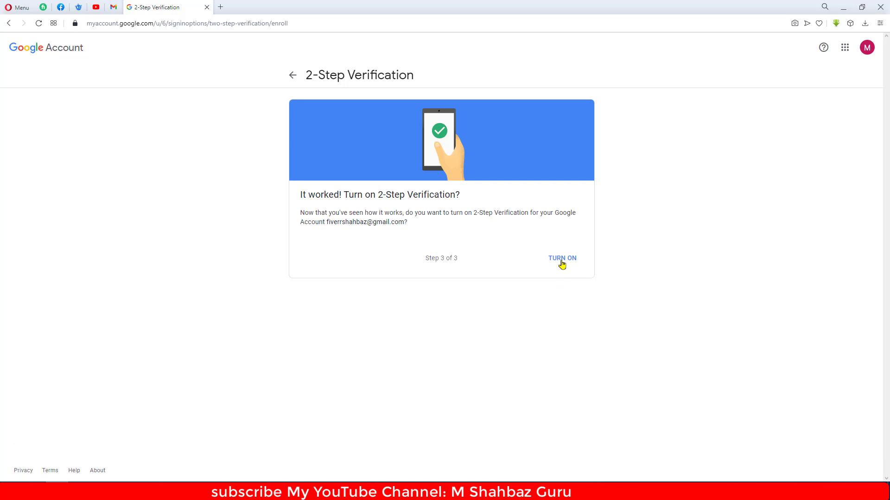
- Turn on 2-Step Verification and locate the Authenticator app option further down
left_click(562, 260)
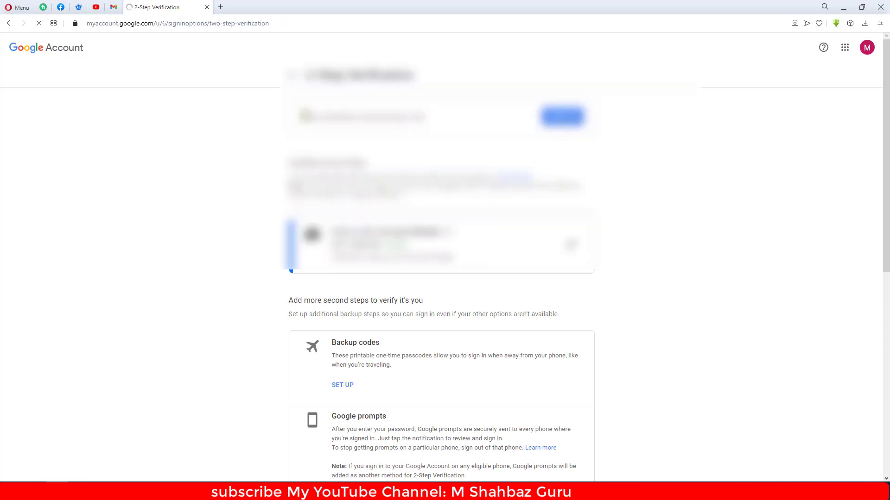
scroll(408, 282, "down", 2)
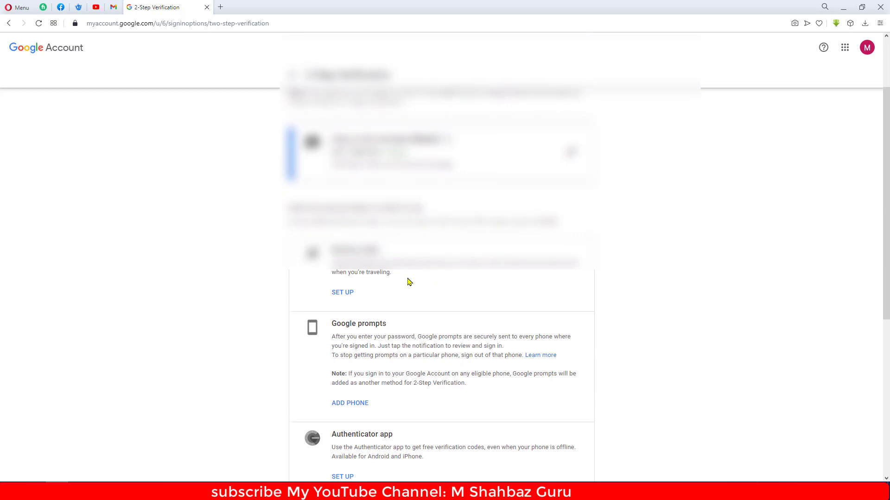
scroll(409, 282, "down", 2)
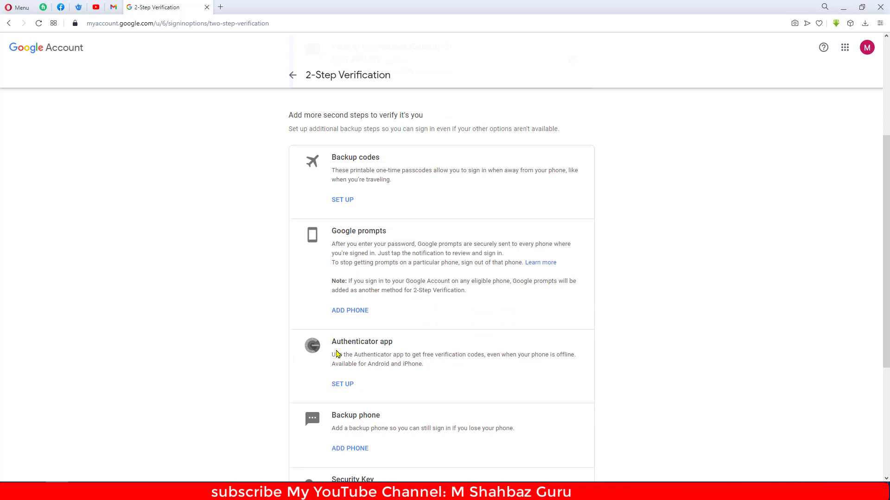
left_click_drag(331, 342, 403, 344)
left_click(407, 343)
scroll(408, 343, "down", 1)
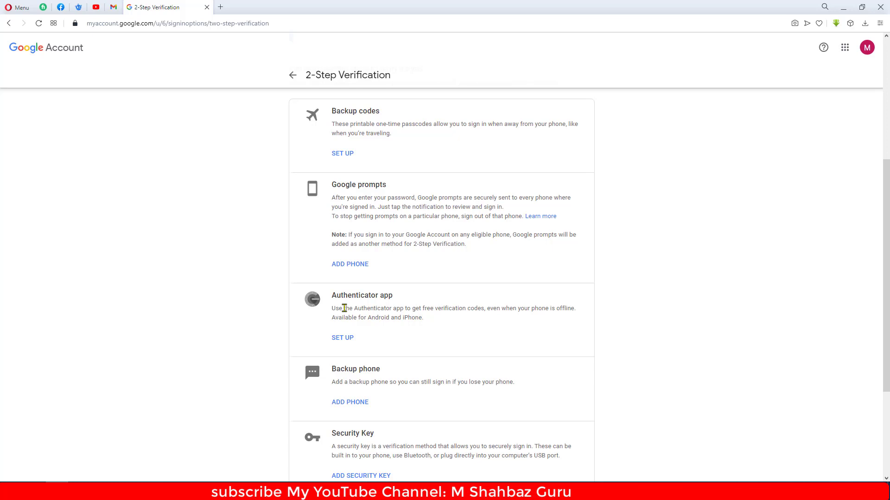
left_click_drag(332, 296, 393, 296)
left_click(373, 318)
- Preview Authenticator app setup for Android, then cancel and scroll back up the page
left_click(344, 340)
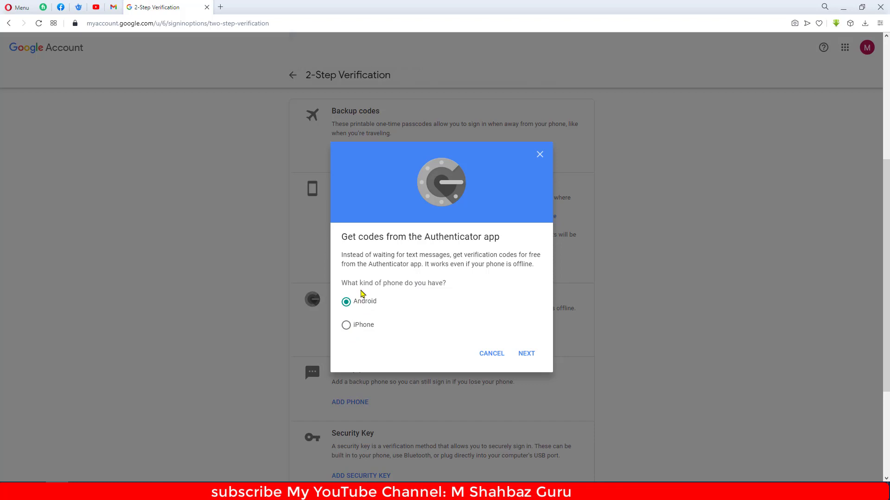
left_click(527, 354)
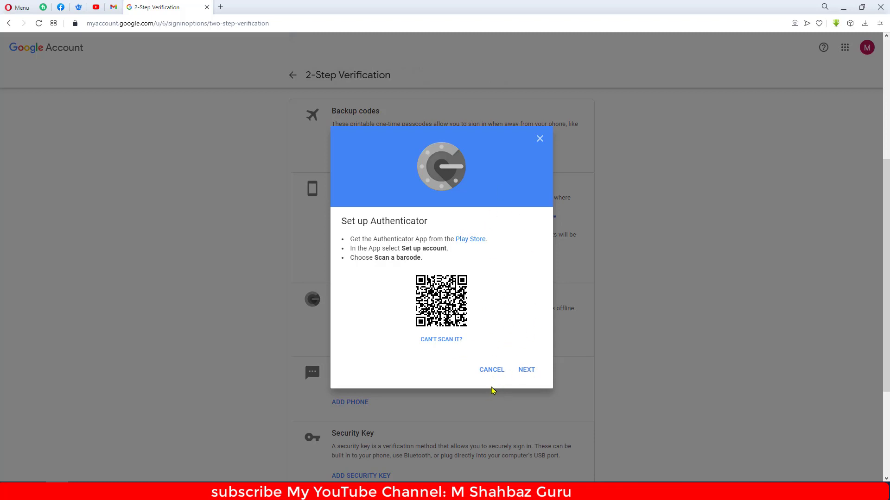
left_click(492, 376)
scroll(392, 374, "down", 2)
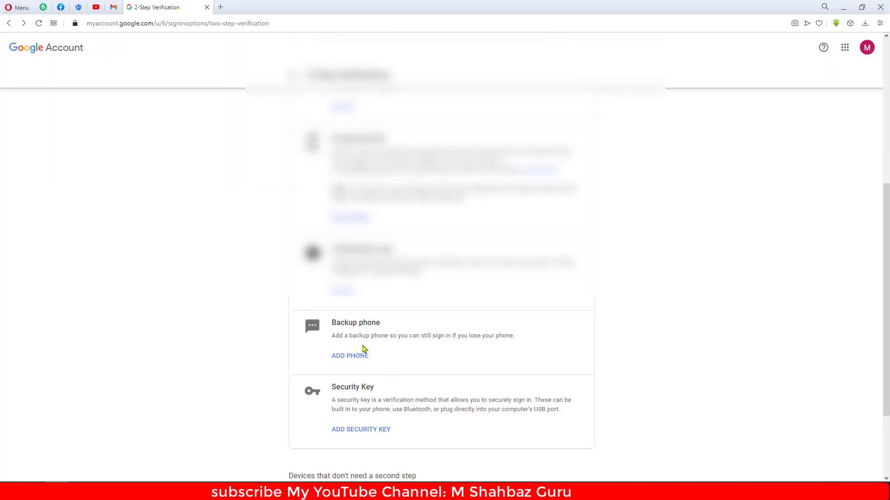
scroll(364, 349, "up", 4)
scroll(364, 349, "up", 2)
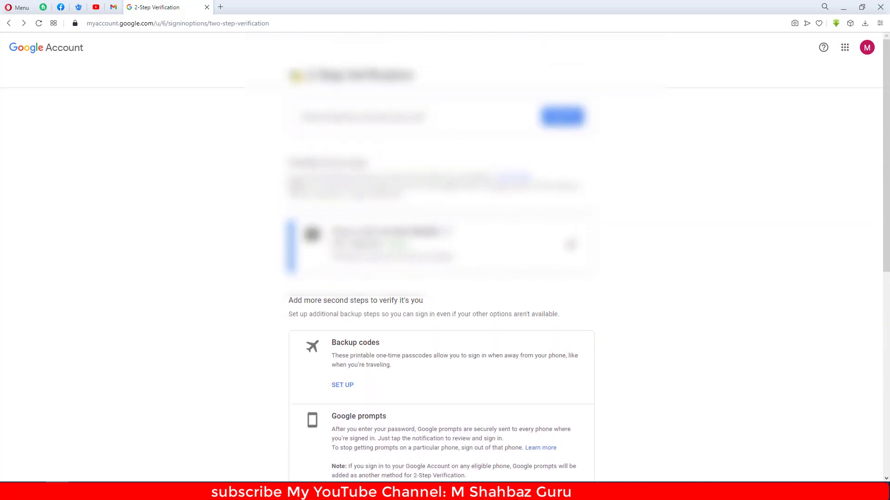